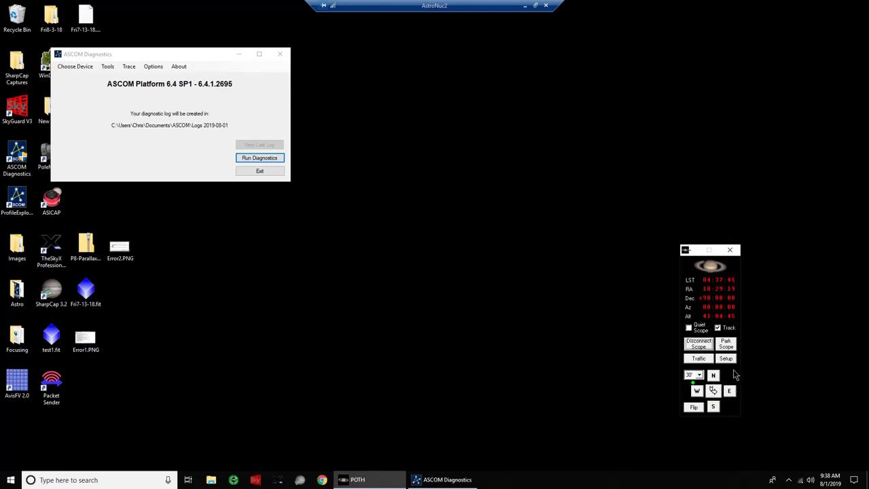
Review the Explore Scientific PMC-Eight driver's settings through the POTH scope setup, and accept both dialogs unchanged.
click(726, 359)
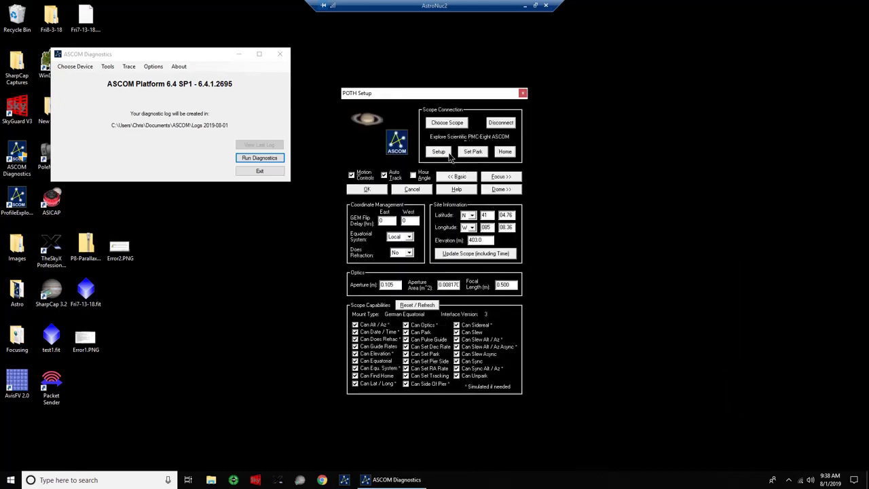
click(442, 152)
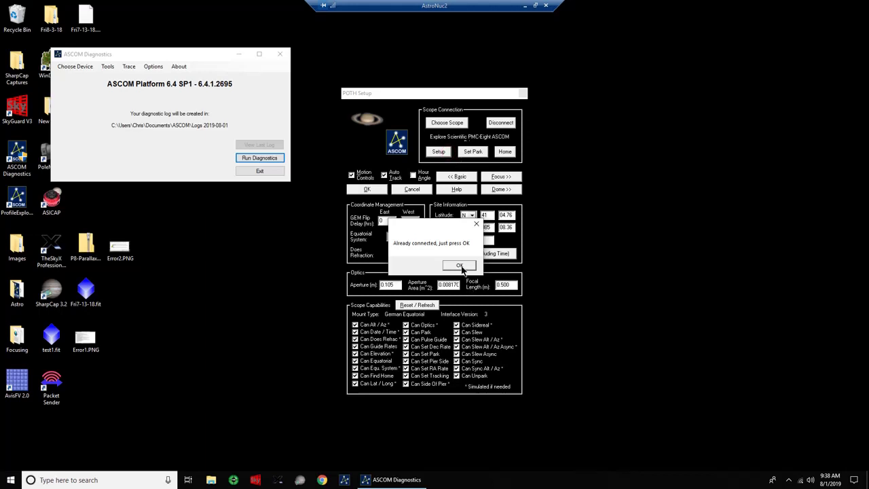
click(461, 266)
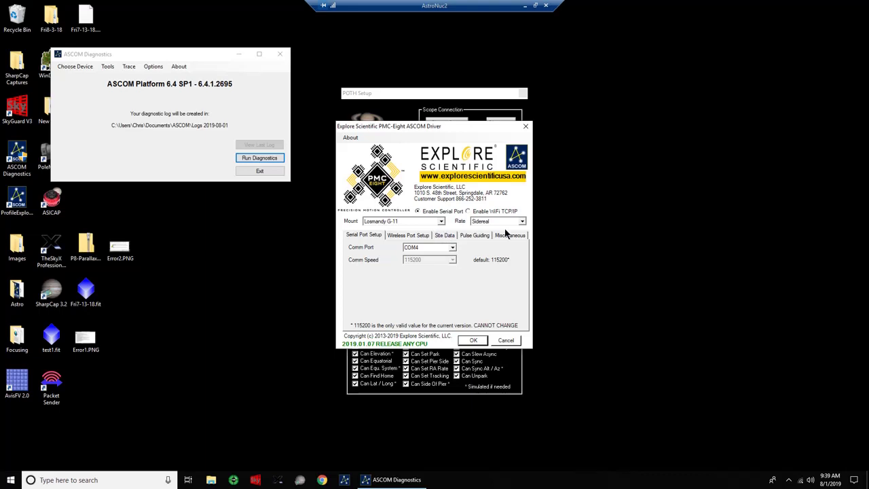
click(475, 342)
click(470, 341)
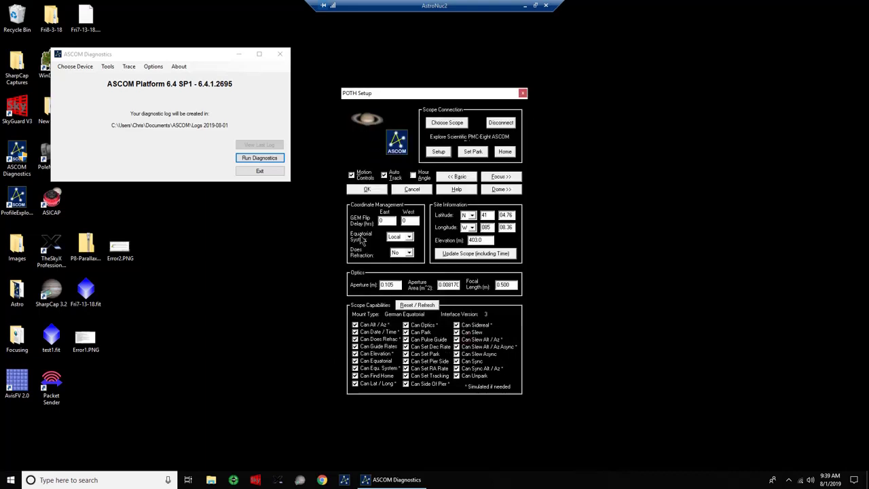
click(367, 189)
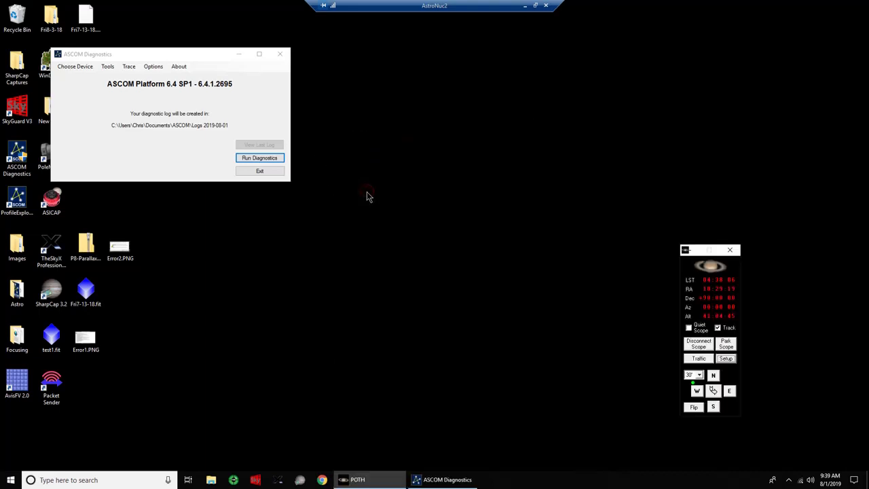
Jog the scope east, west and east again from the POTH hand control, halting the motion after each move.
click(730, 392)
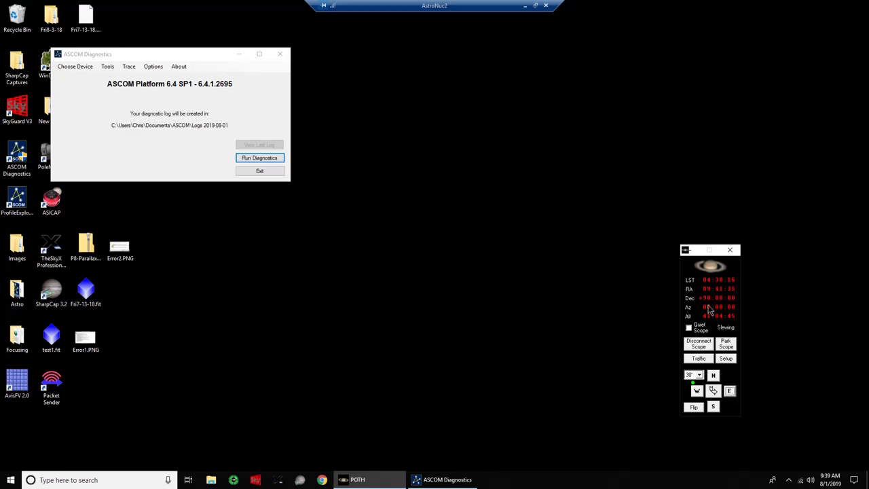
click(713, 390)
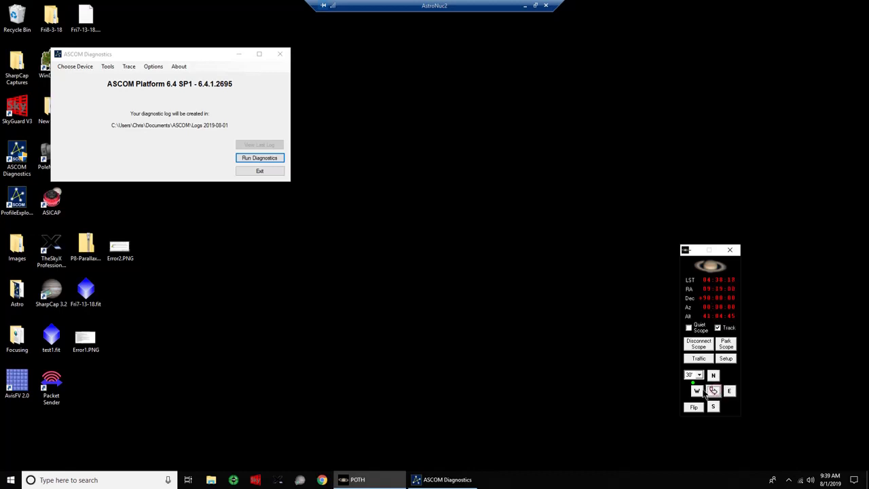
click(697, 392)
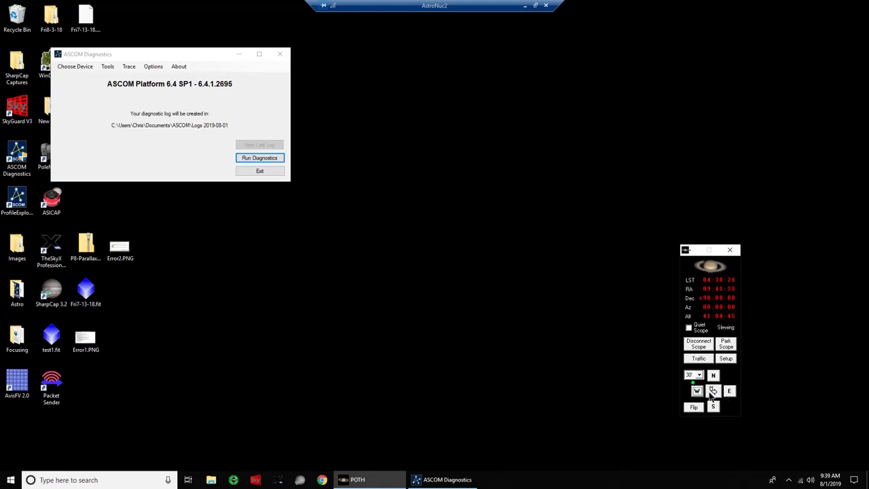
click(713, 392)
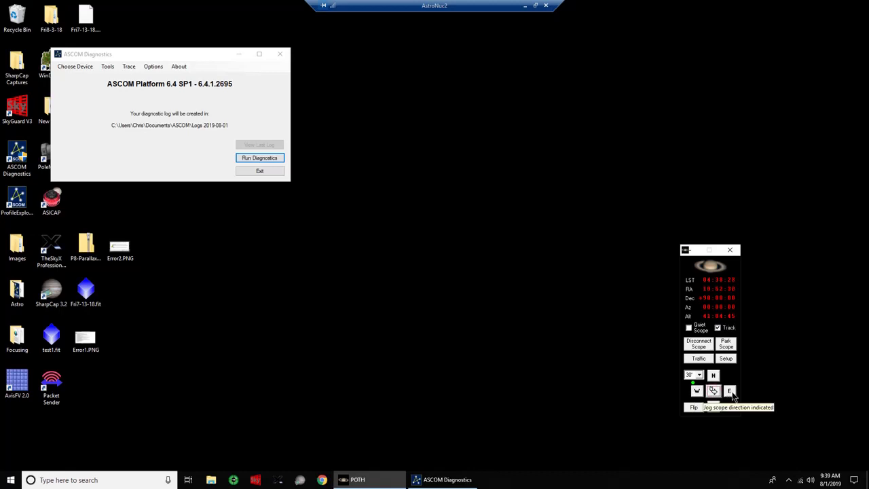
click(732, 393)
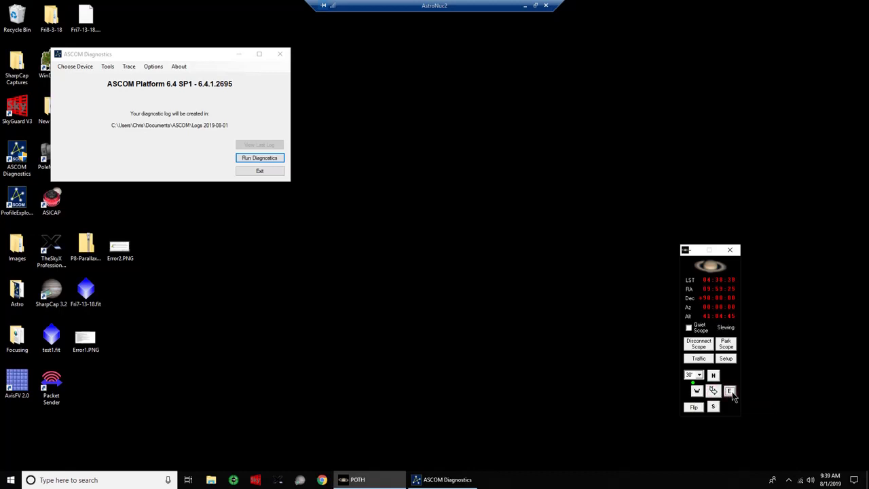
click(713, 391)
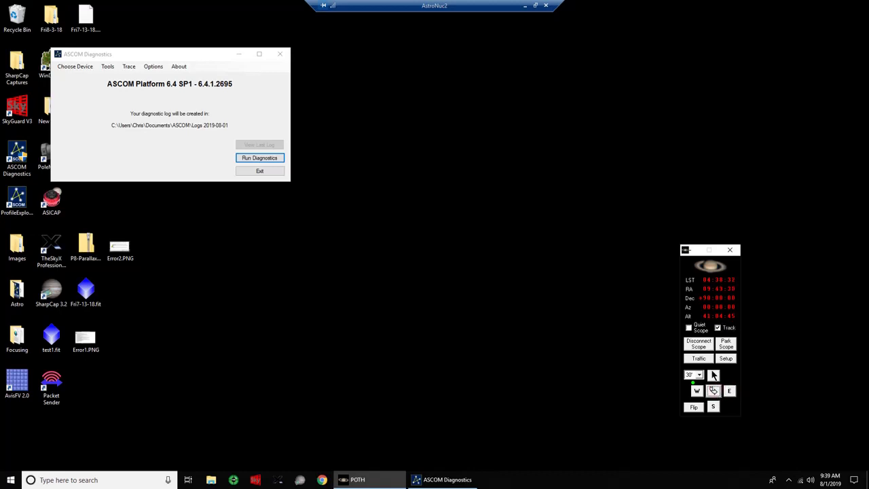
Jog the scope north and south from POTH, and test parking and unparking it.
click(713, 377)
click(713, 376)
click(713, 407)
click(713, 407)
click(725, 344)
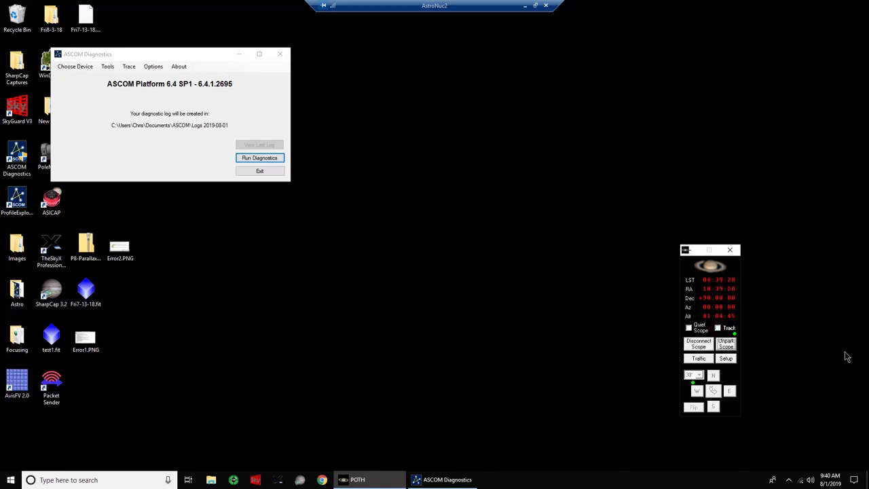
click(725, 343)
Switch to SkyGuard and display the configuration of the Tak 106 instrument.
click(256, 480)
mouse_move(441, 479)
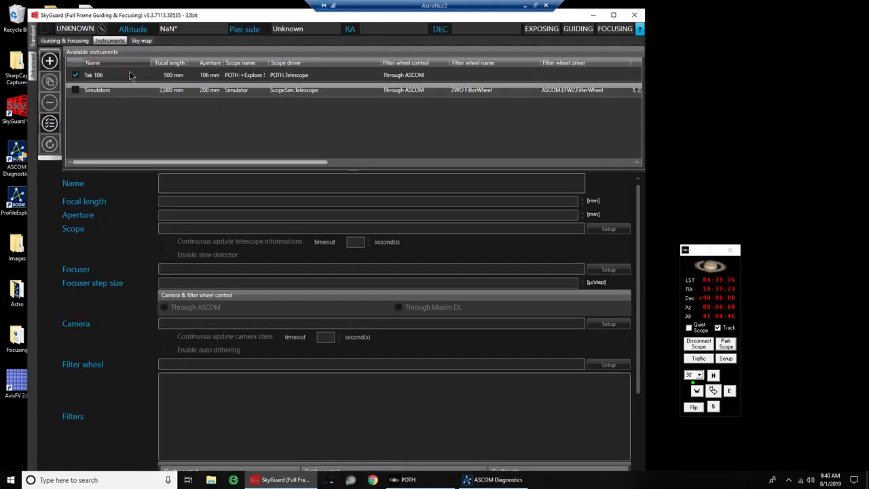
click(131, 76)
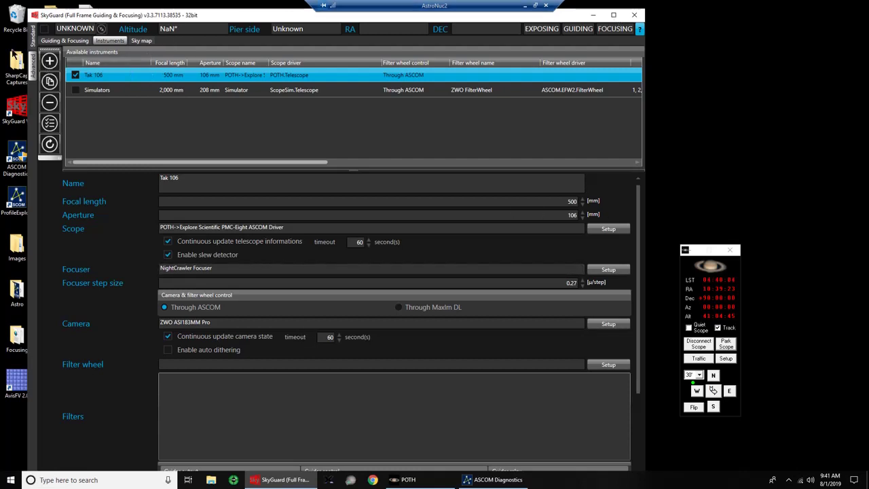
Connect the instruments in SkyGuard's standard view and start exposing.
click(33, 35)
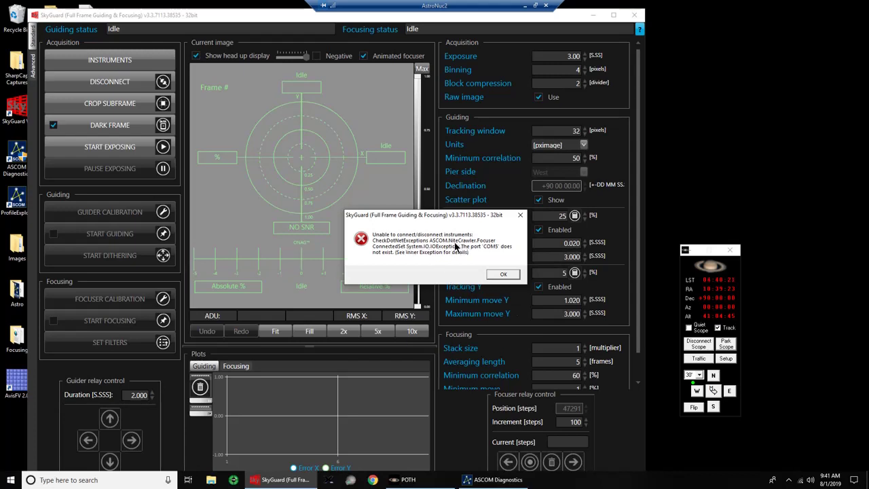
click(506, 275)
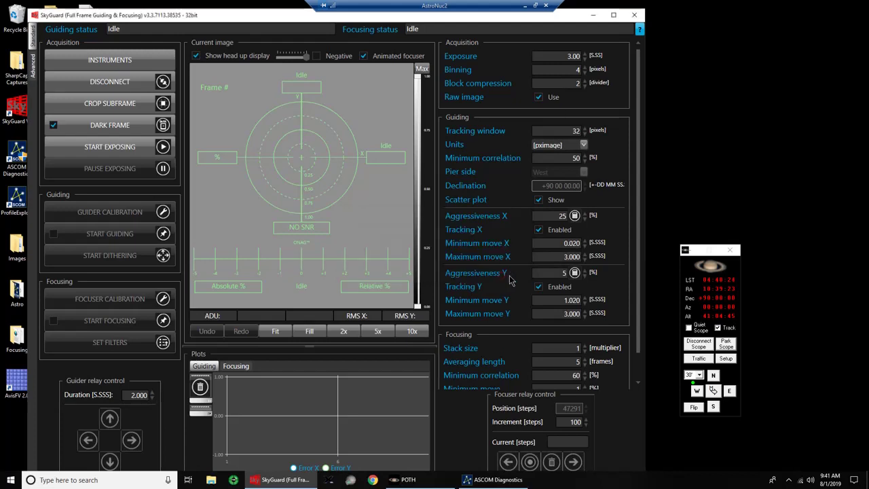
click(111, 149)
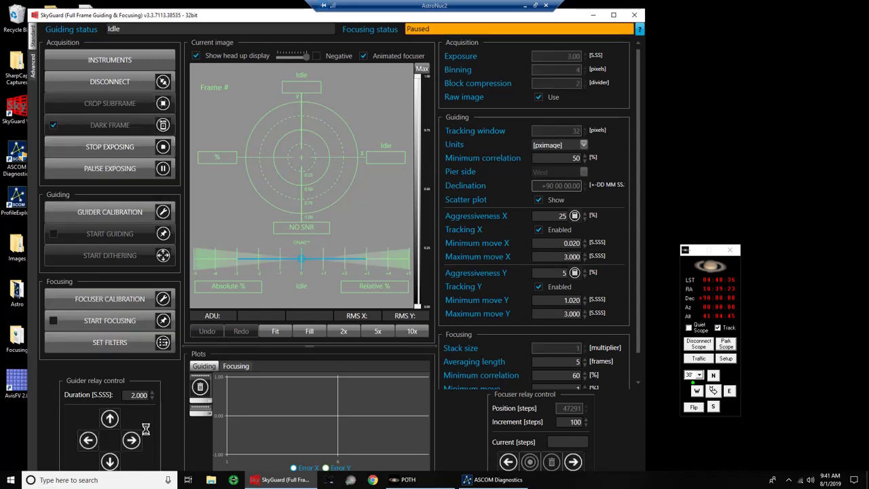
Shift the SkyGuard window slightly upward and set the guider relay duration to 5 seconds.
click(244, 13)
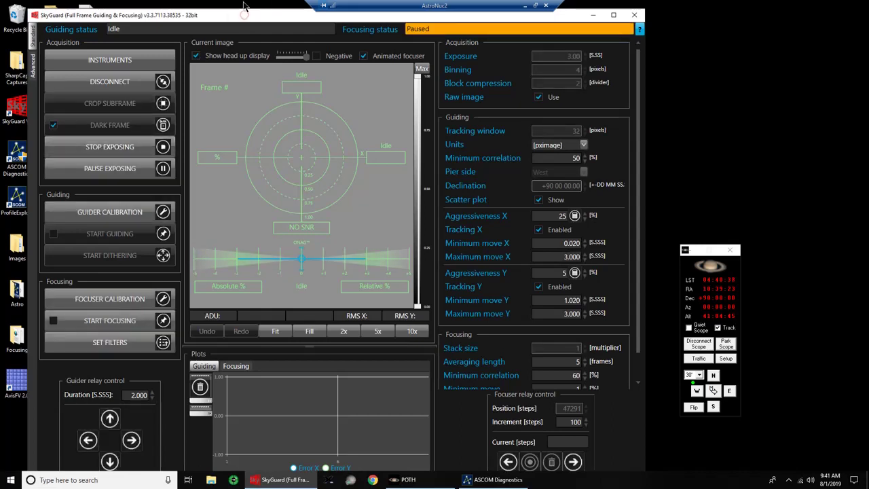
drag(244, 14, 245, 5)
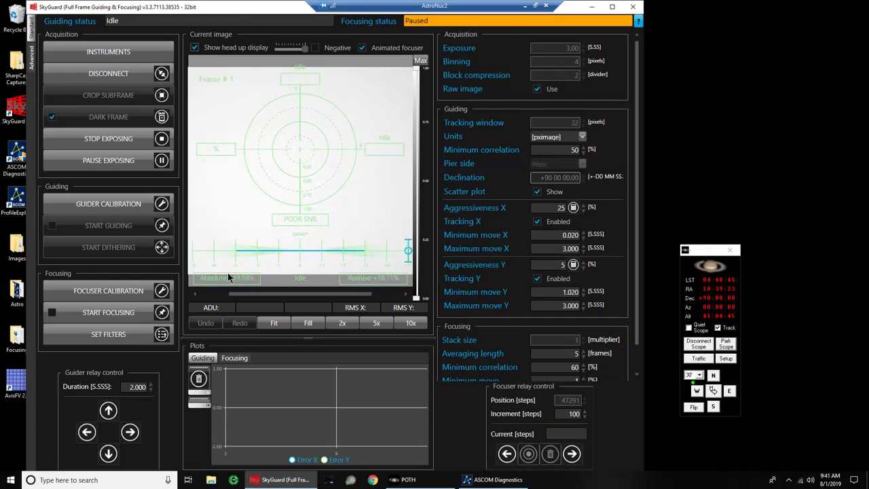
click(131, 388)
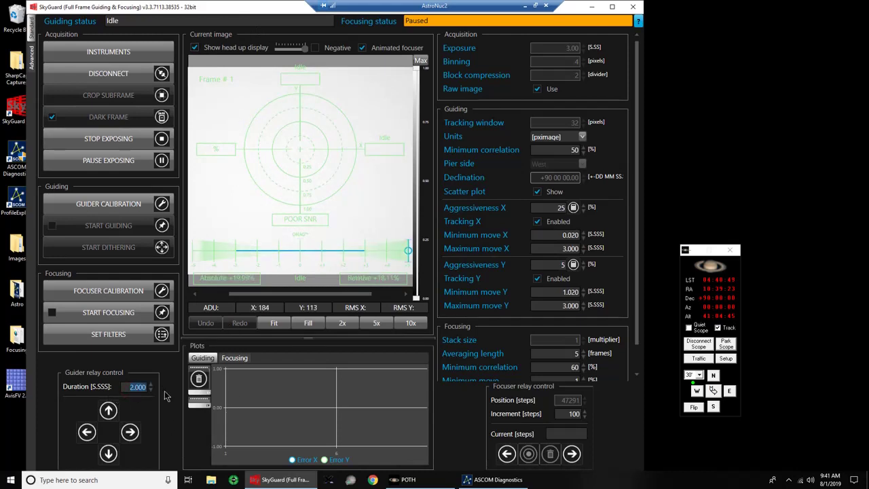
text(5)
key(Return)
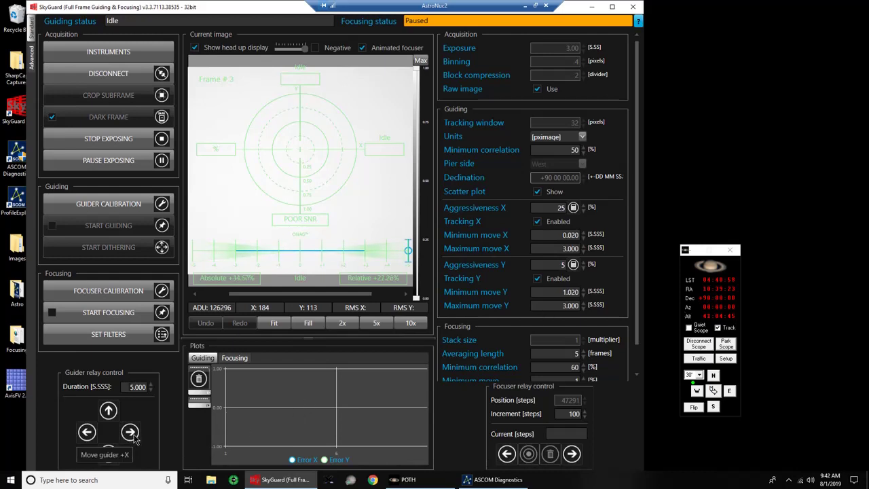
Send 5-second guider relay moves in +X, +Y, -X and -Y, and repeat the +X move.
click(130, 432)
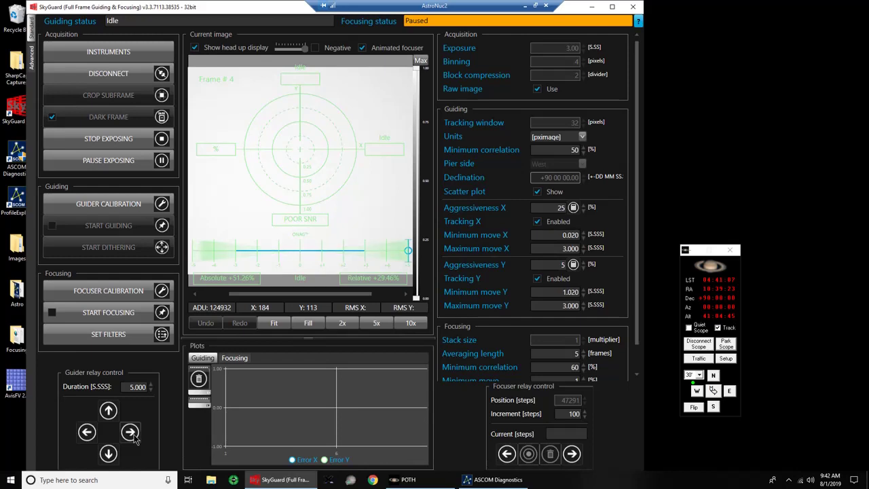
click(108, 410)
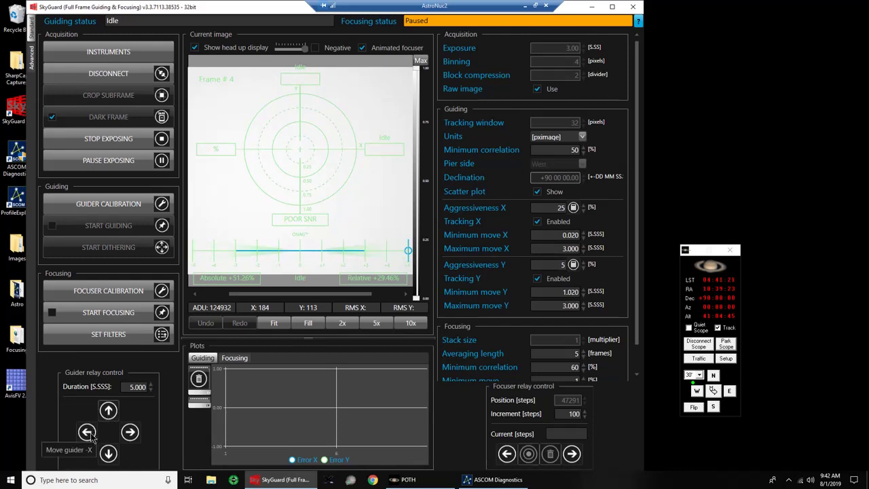
click(89, 434)
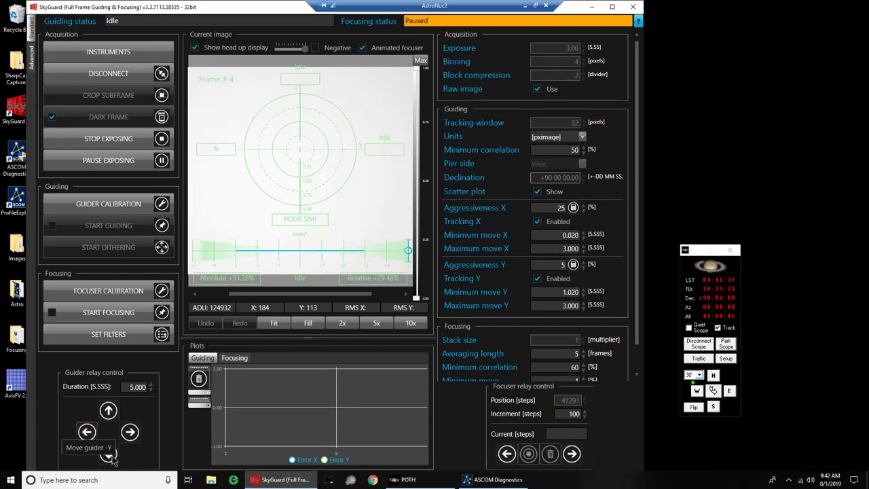
click(112, 459)
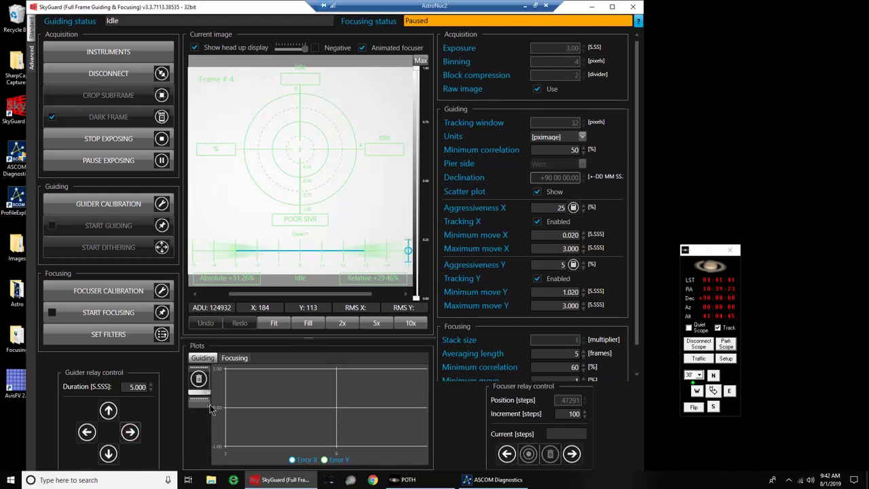
click(139, 430)
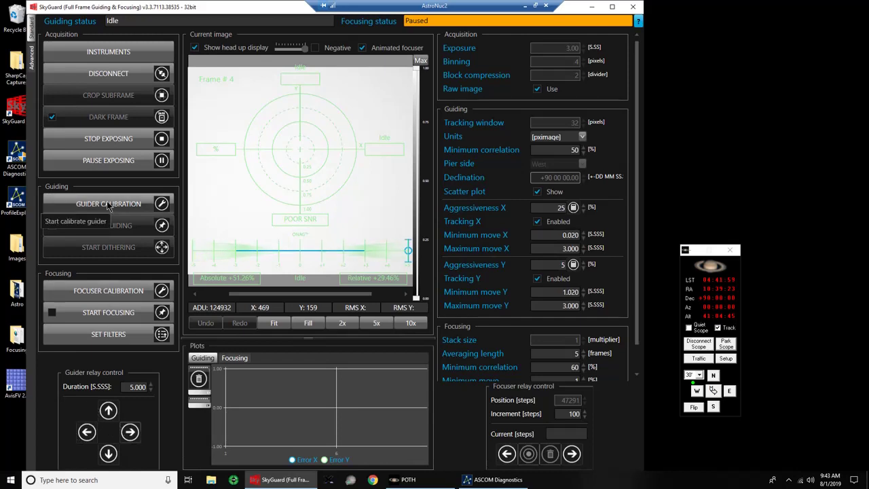
Jog the scope east and south from the POTH hand control, halting the motion after each move.
click(730, 392)
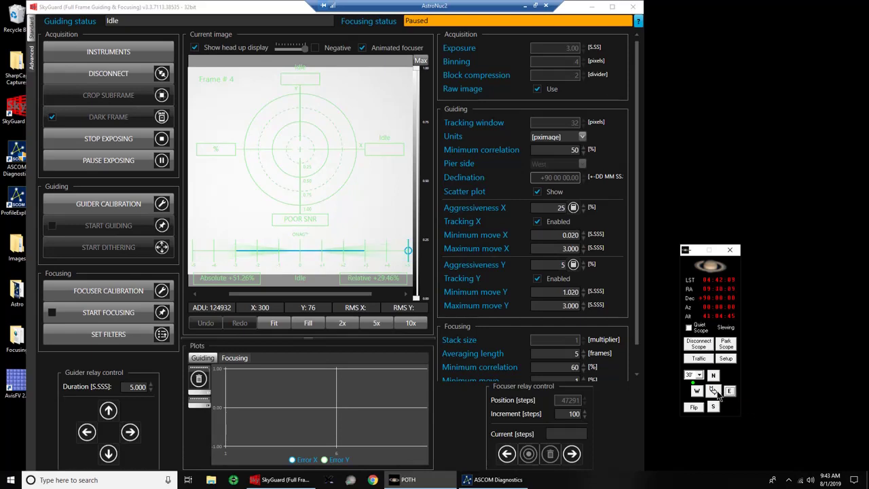
click(713, 392)
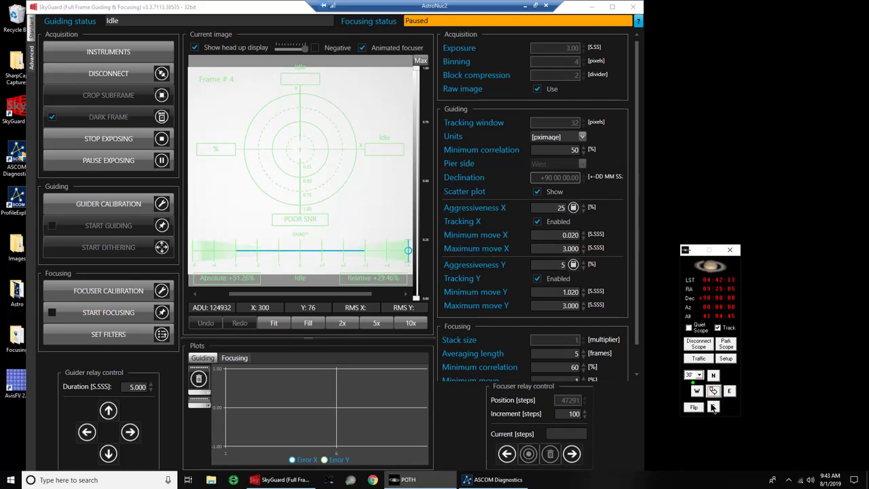
click(713, 406)
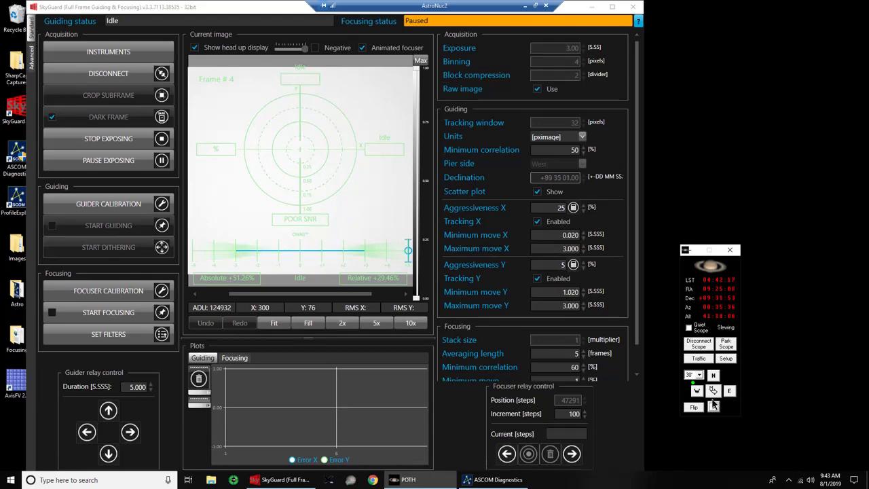
click(713, 392)
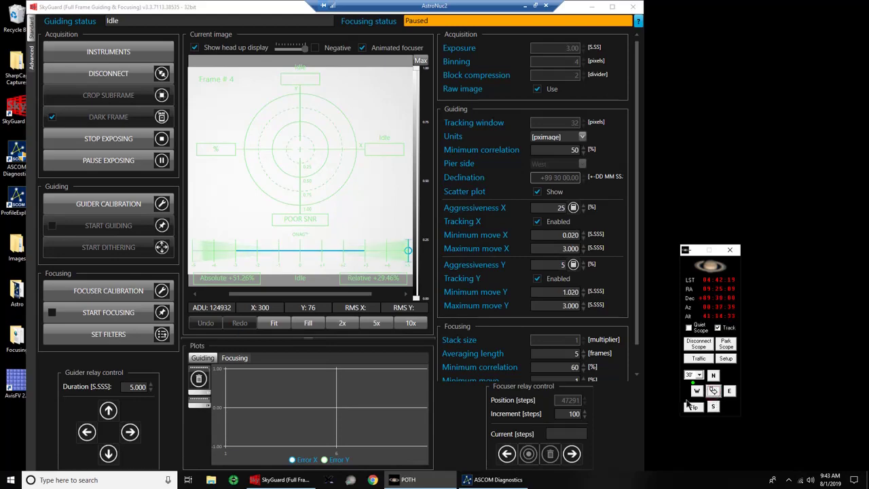
Bring ASCOM Diagnostics into view for its log path and browse in File Explorer to the user's profile folder under C:\Users.
drag(219, 19, 418, 19)
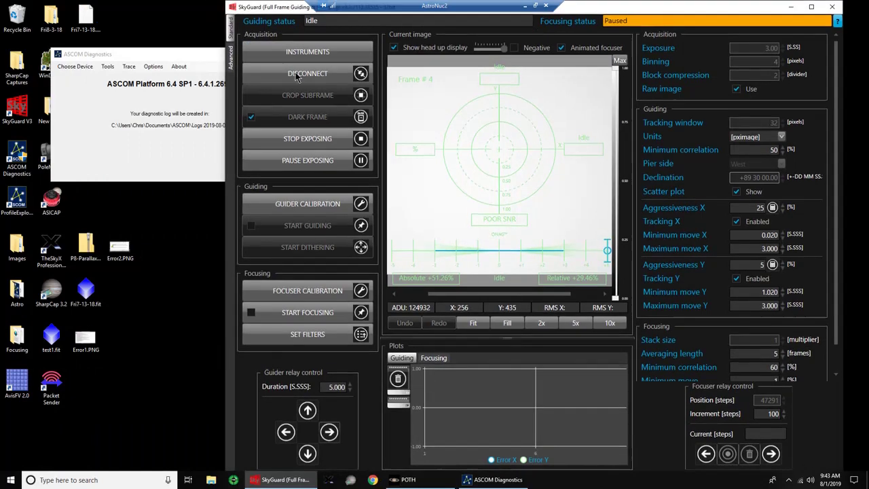
click(178, 152)
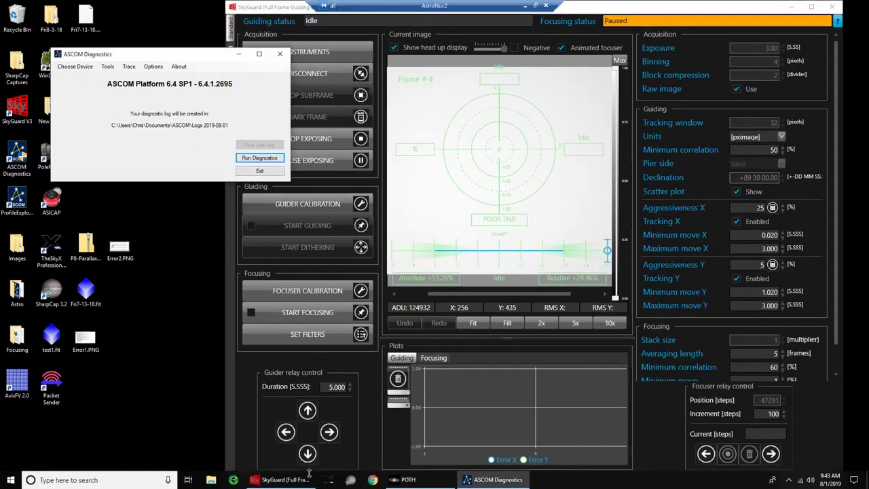
click(211, 480)
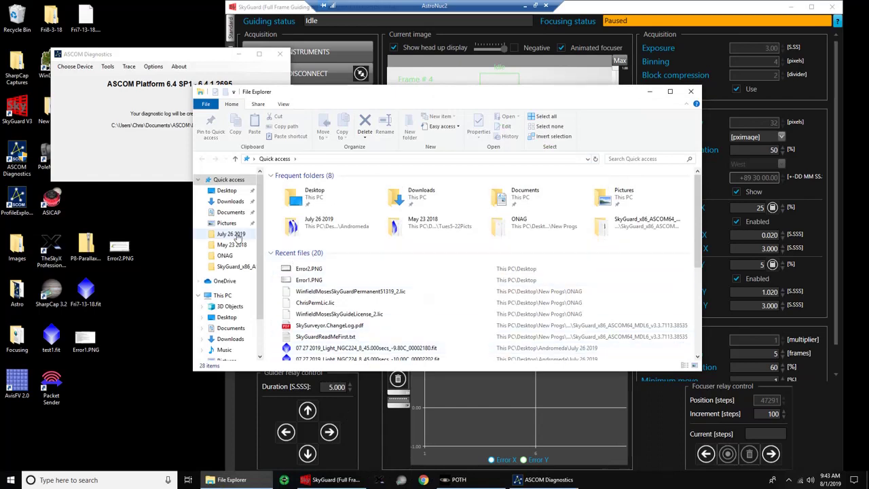
scroll(254, 299, down, 2)
click(246, 341)
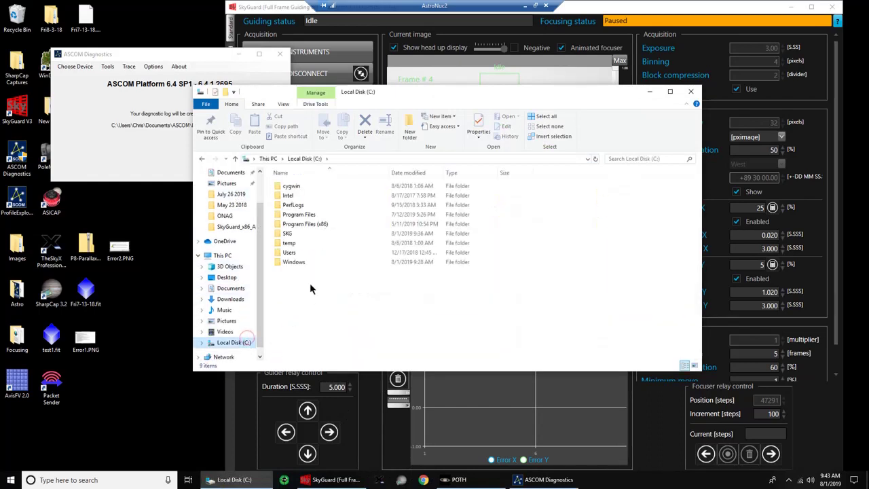
double_click(289, 251)
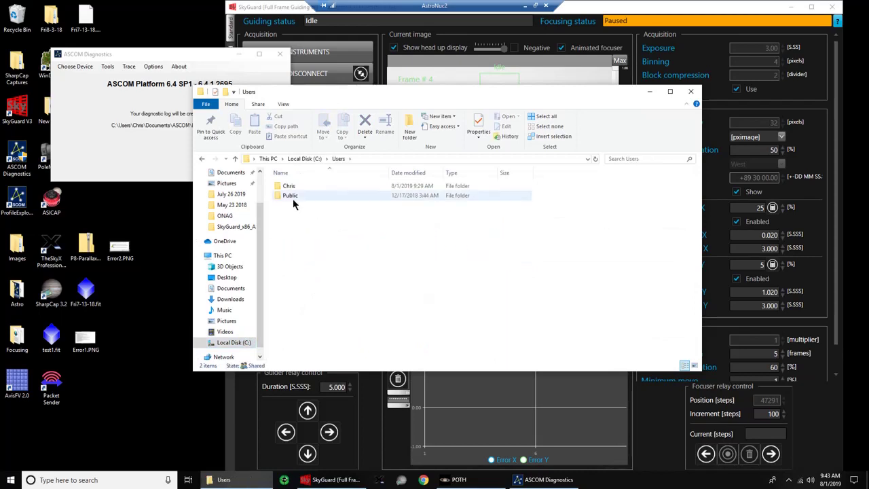
double_click(290, 187)
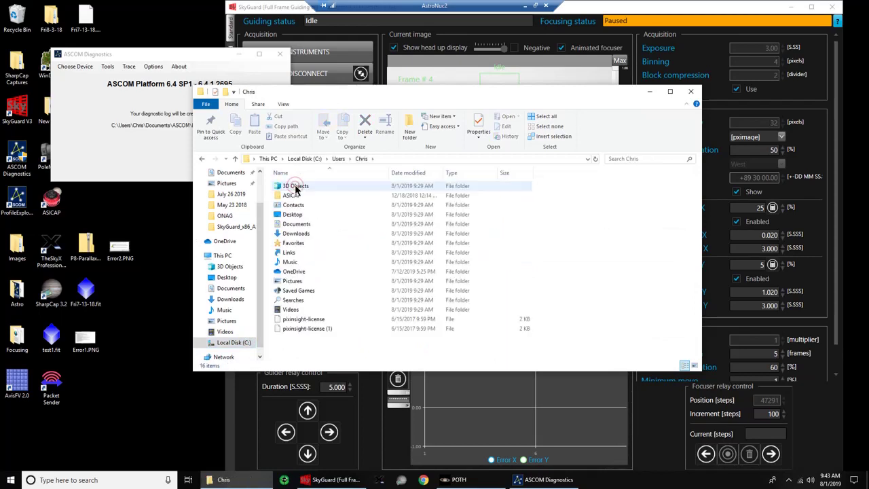
click(298, 197)
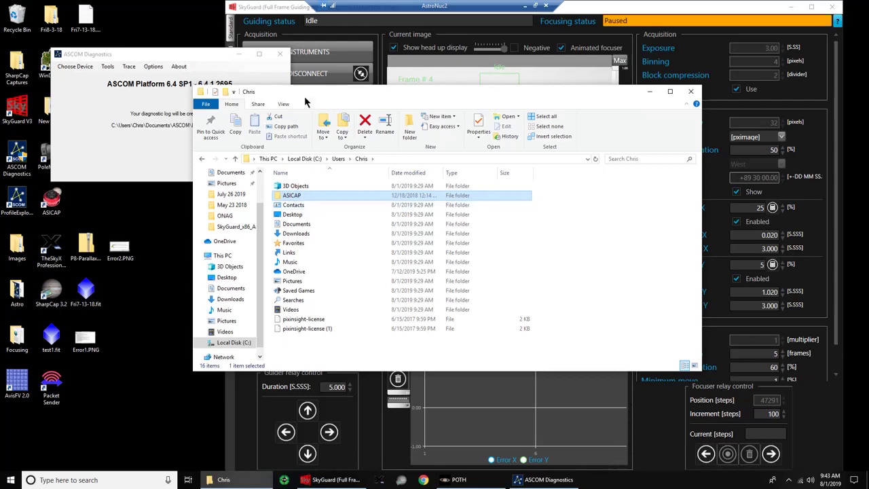
Uncover the log path, open Documents\ASCOM\Logs 2019-08-01 in the user's profile folder to inspect the log files, and close File Explorer.
drag(304, 88, 346, 87)
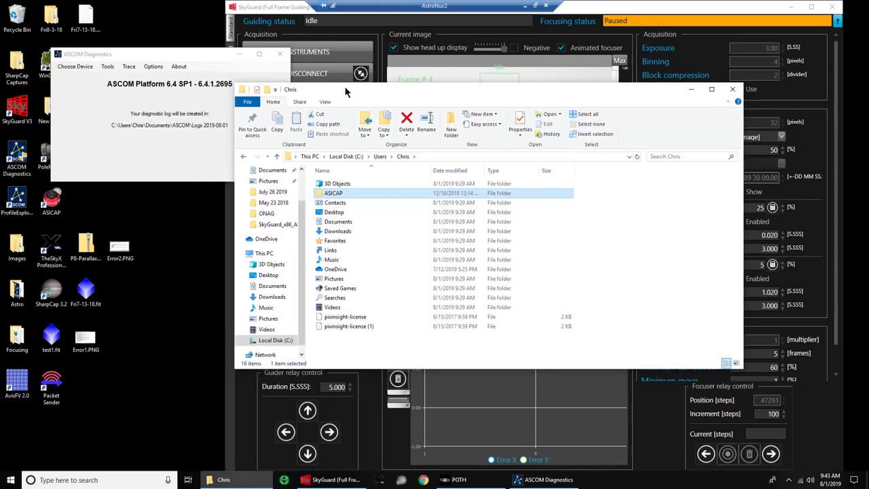
click(277, 156)
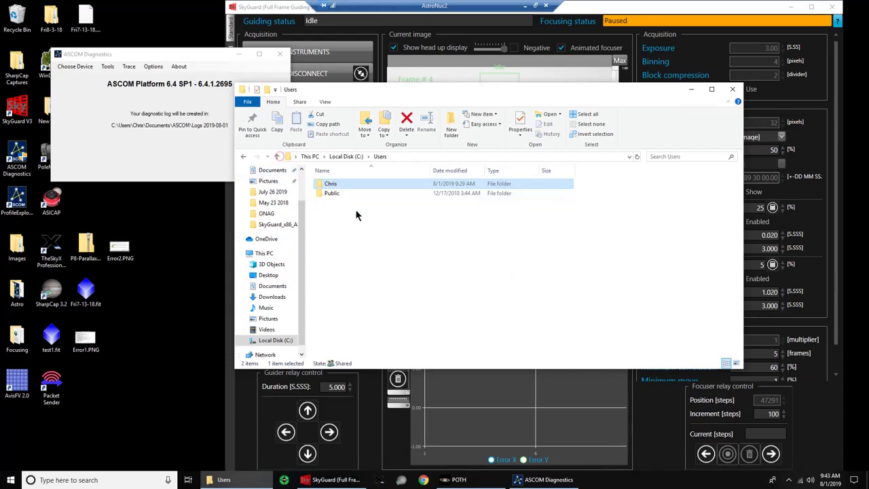
double_click(349, 186)
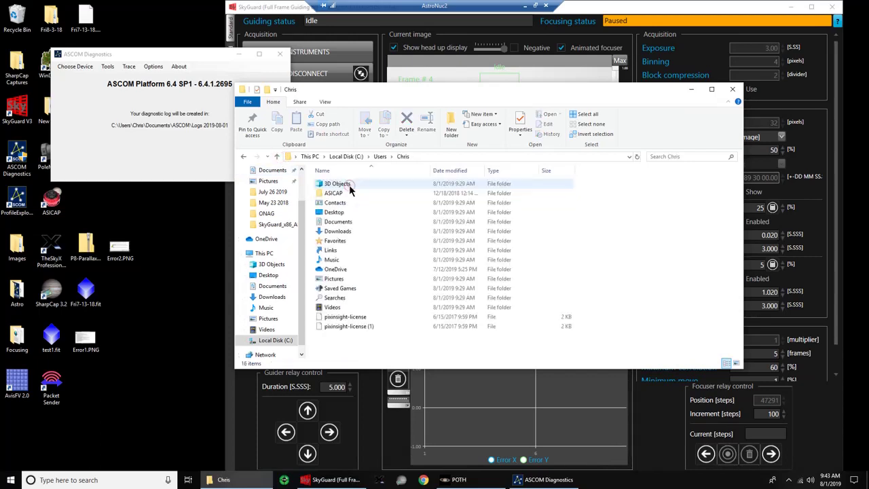
double_click(349, 222)
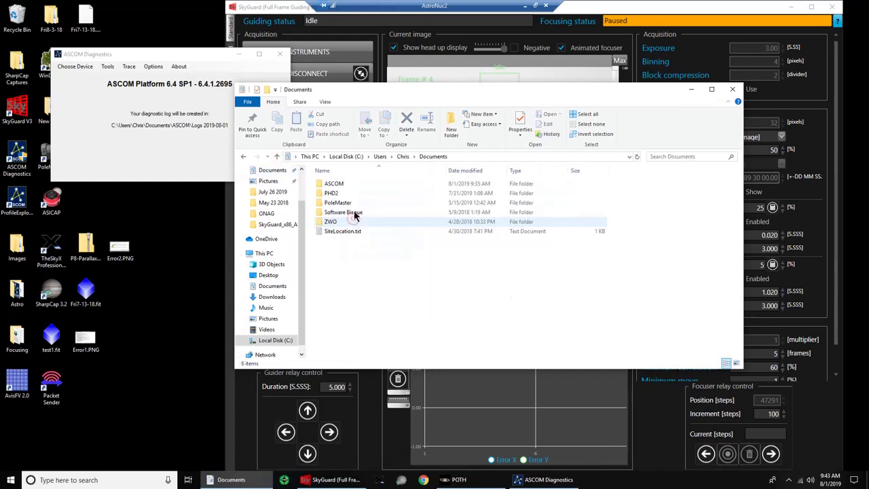
double_click(356, 184)
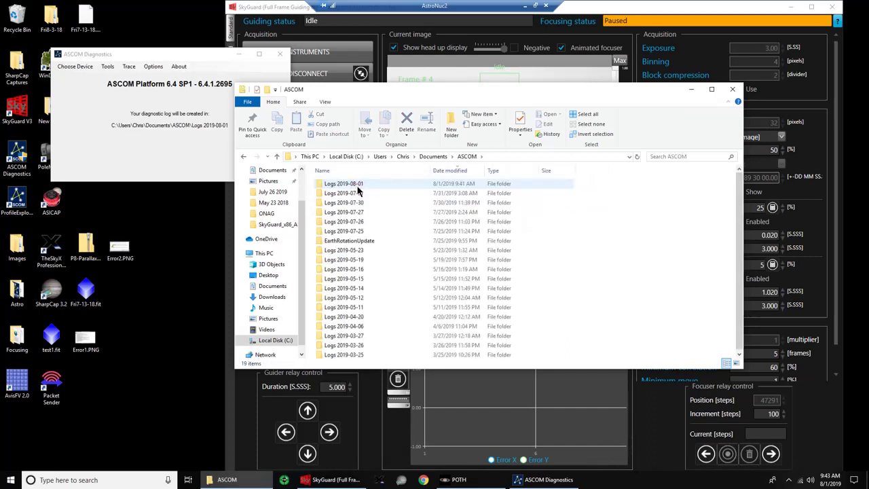
double_click(358, 188)
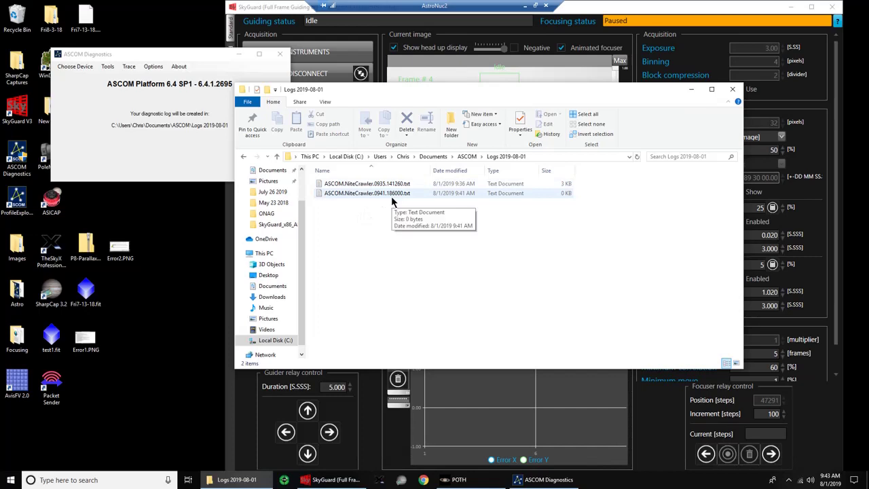
click(733, 93)
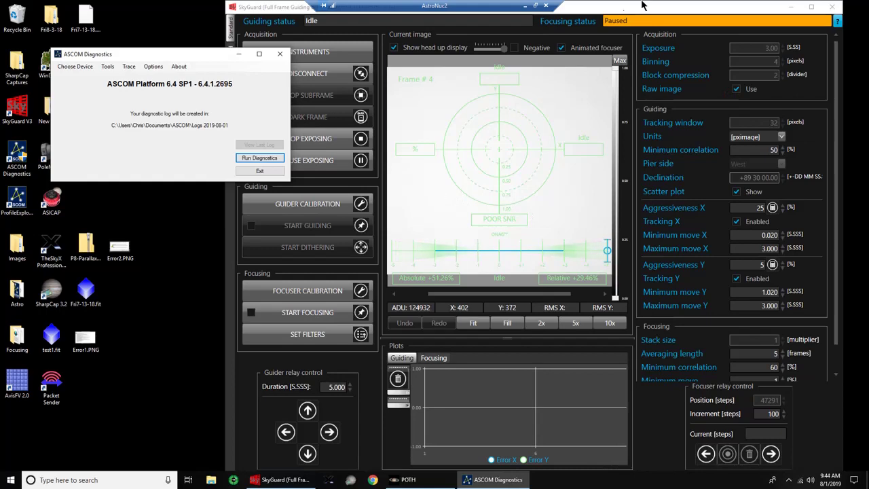
Move SkyGuard back beside POTH, try to open its instrument settings by stopping the focusing loop, and minimize the remote desktop.
drag(636, 15, 446, 15)
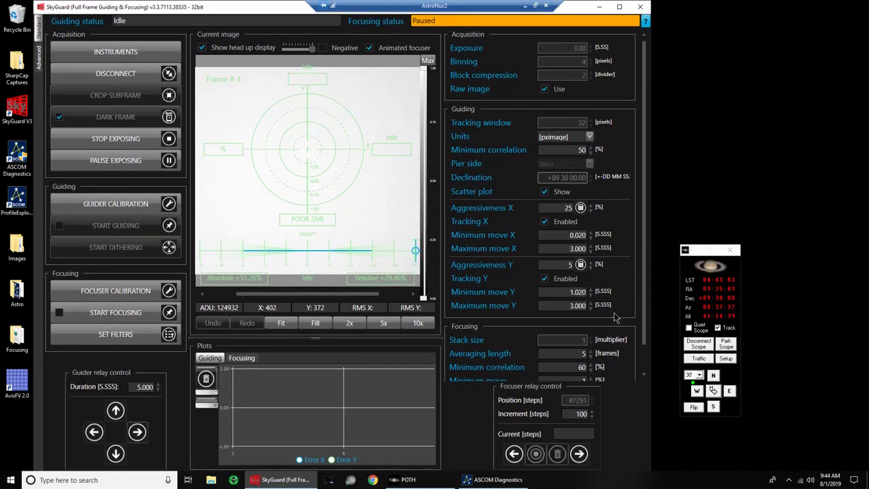
click(120, 60)
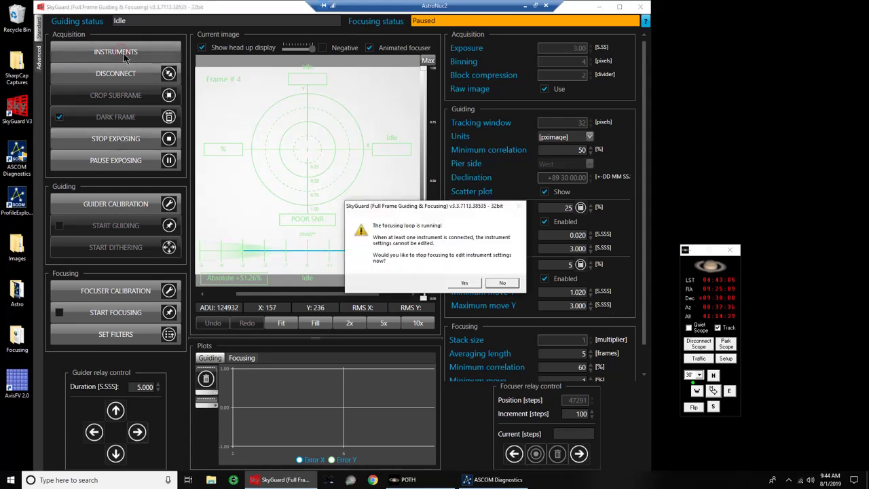
click(464, 283)
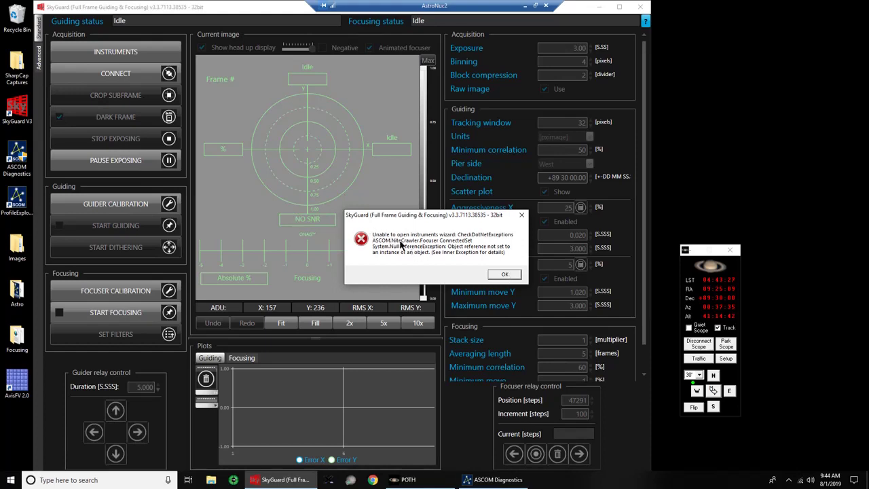
click(503, 274)
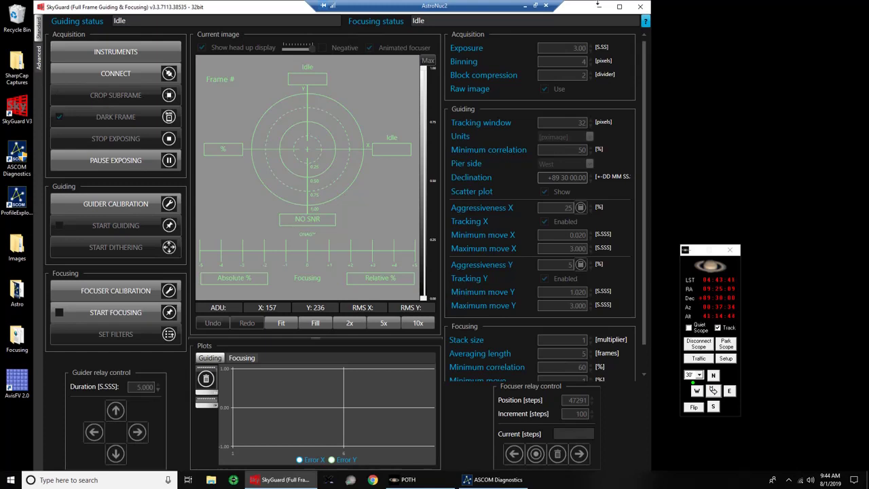
click(526, 6)
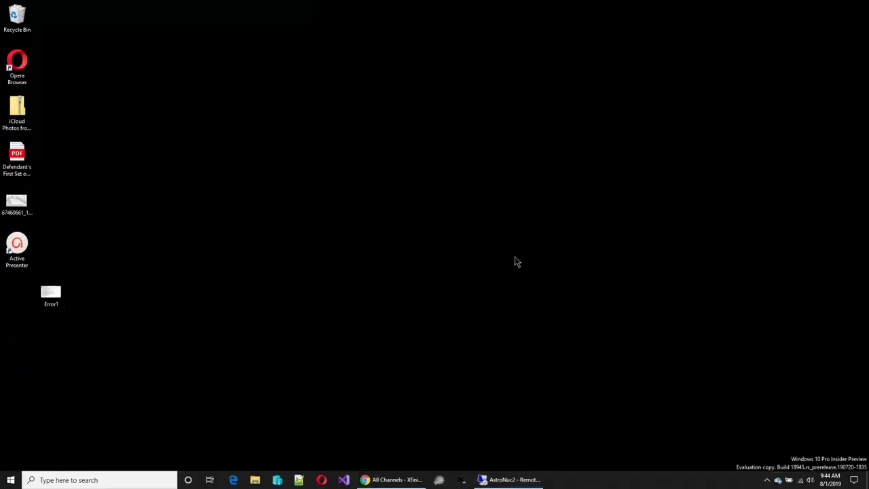